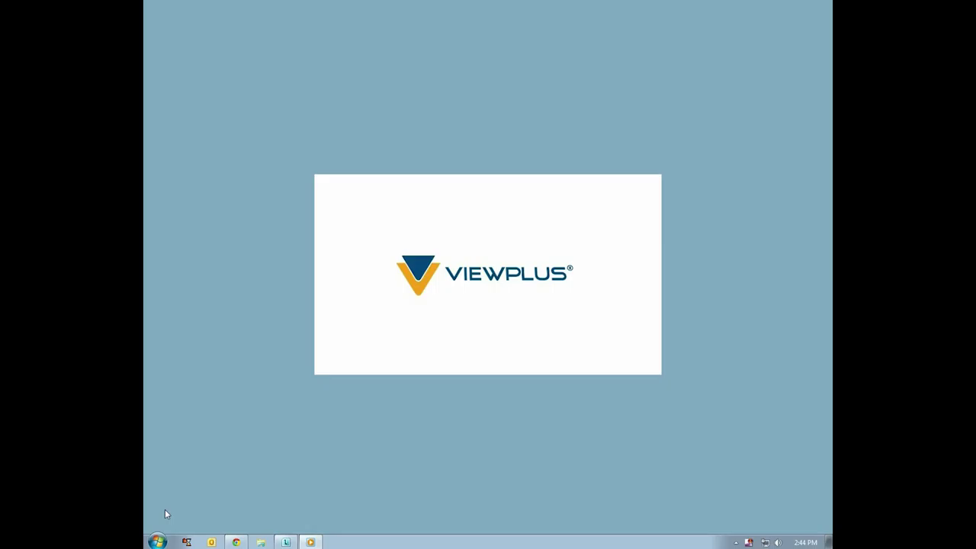
Launch Tiger Designer from a Start menu search for 'tiger designer'.
{"action": "key", "text": "super"}
{"action": "type", "text": "ti"}
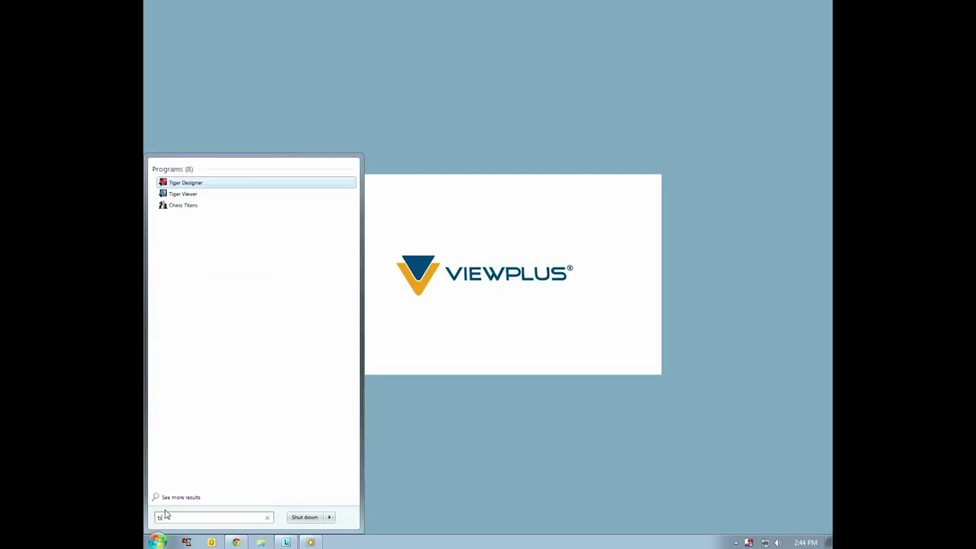
{"action": "type", "text": "ger designer"}
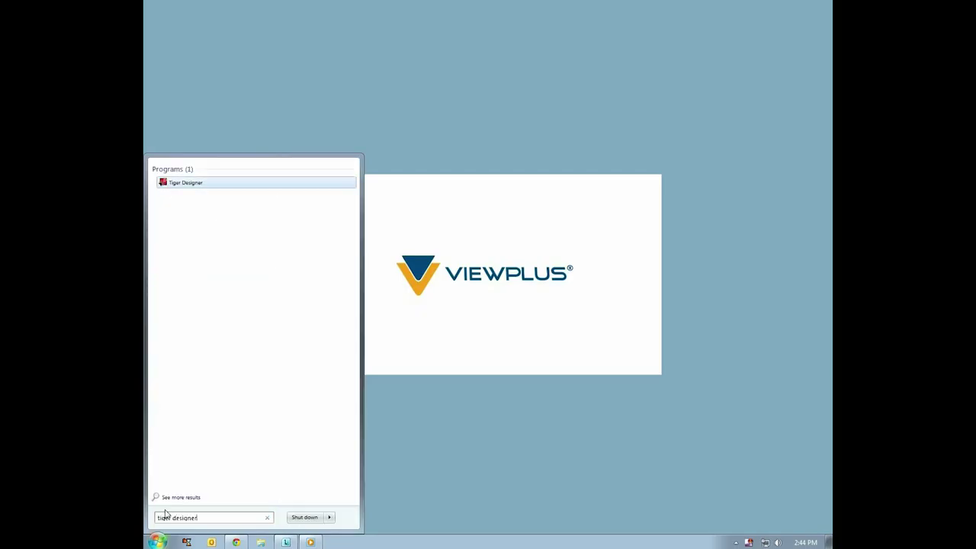
{"action": "key", "text": "Return"}
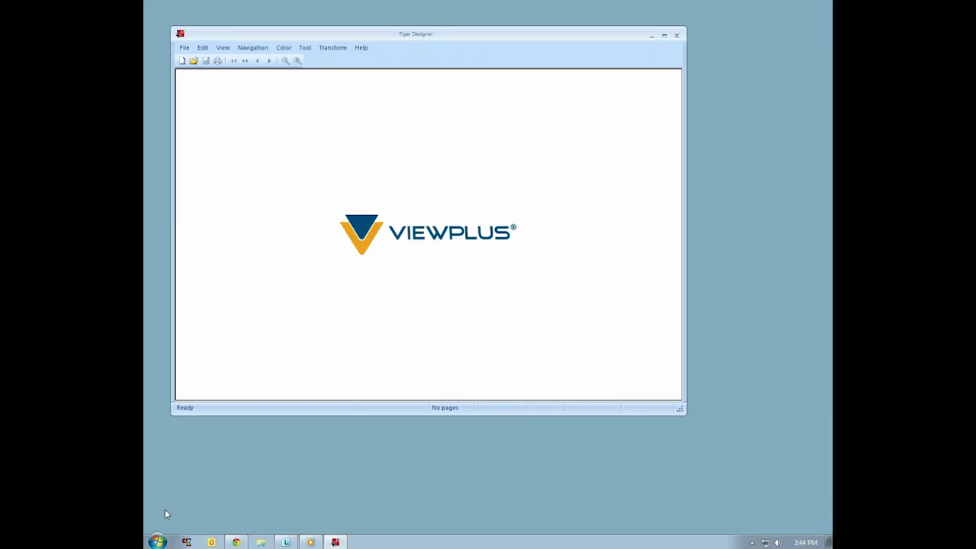
Bring up the Open file chooser and adjust its file list view.
{"action": "key", "text": "ctrl+o"}
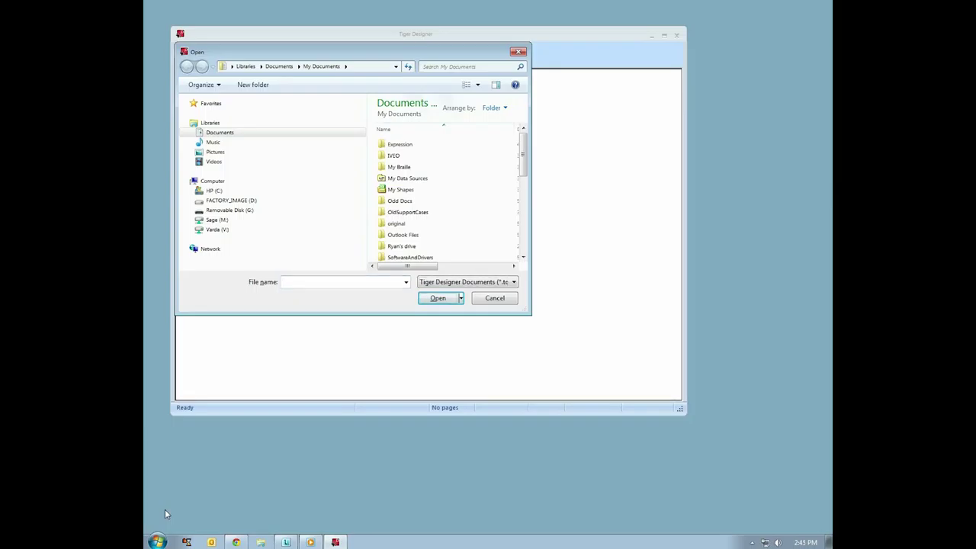
{"action": "key", "text": "Tab"}
{"action": "key", "text": "Tab"}
{"action": "key", "text": "Tab"}
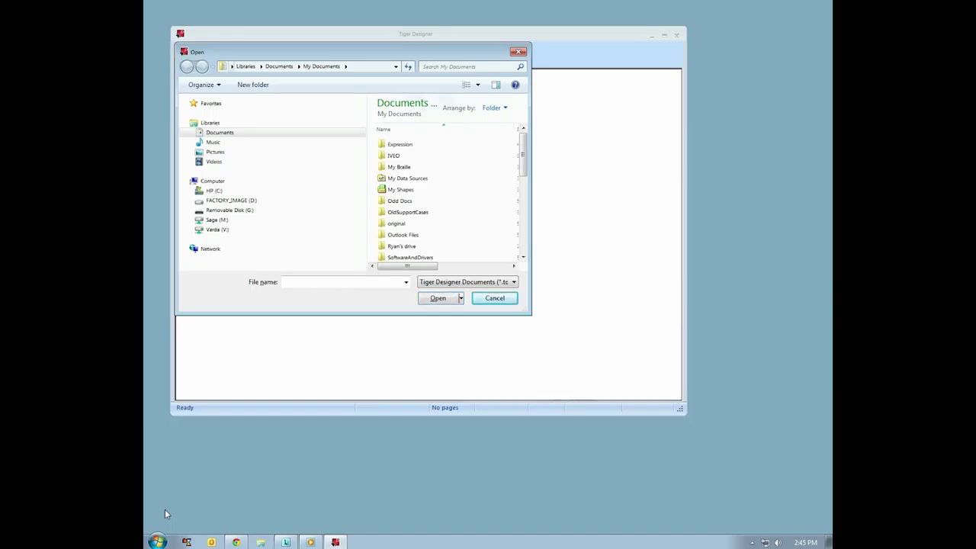
{"action": "key", "text": "Tab"}
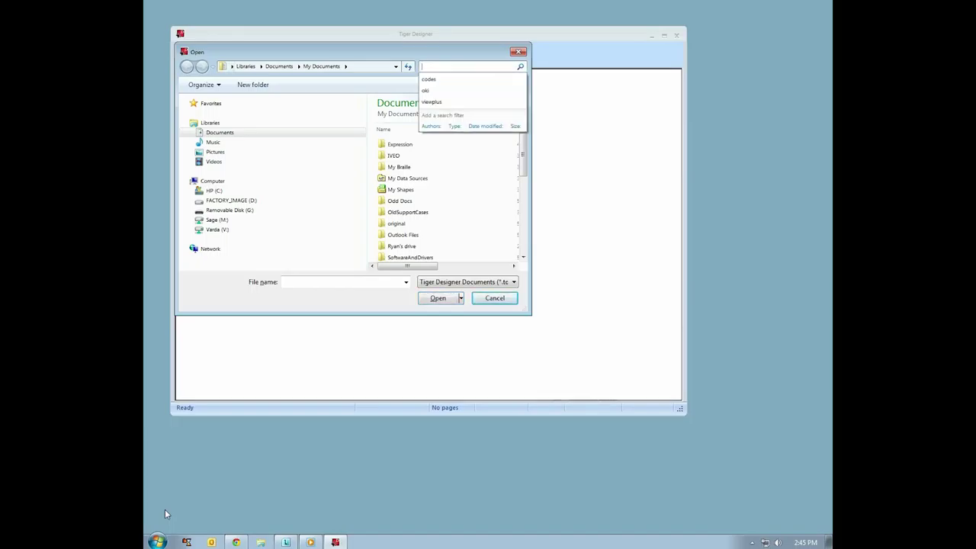
{"action": "key", "text": "Tab"}
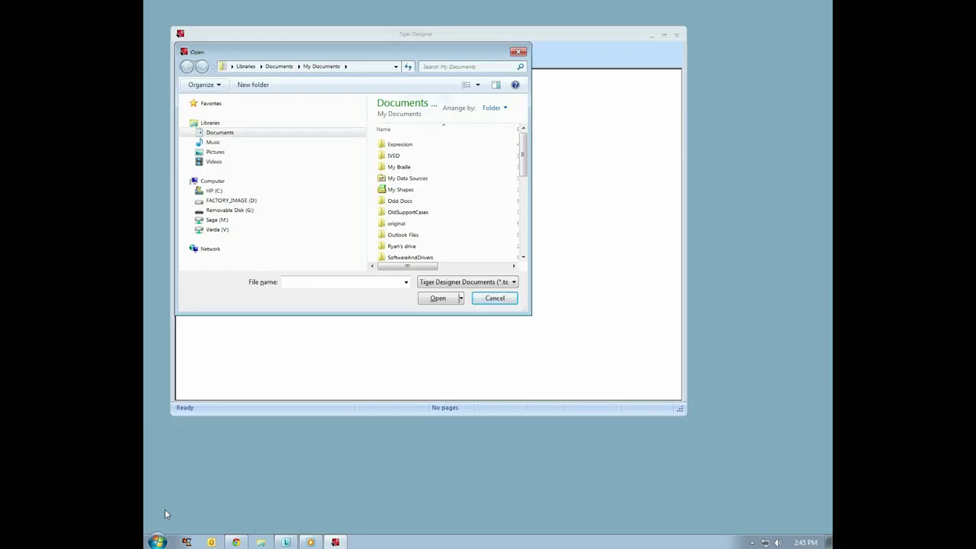
{"action": "key", "text": "Tab"}
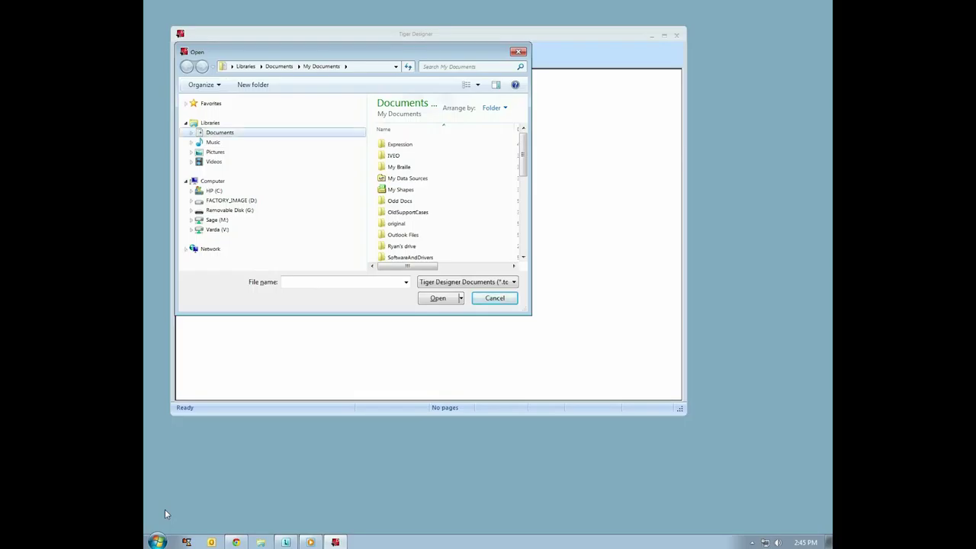
{"action": "key", "text": "Tab"}
{"action": "key", "text": "Return"}
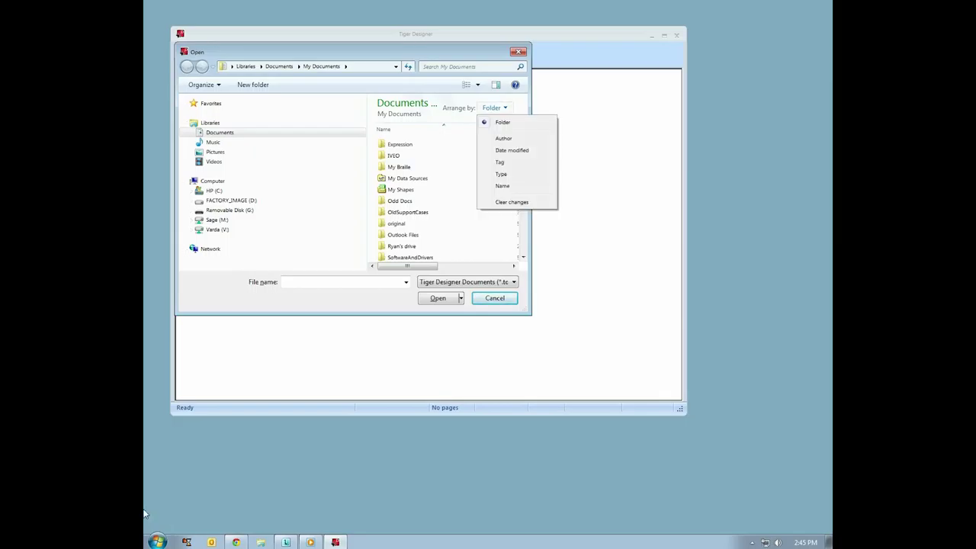
{"action": "left_click", "coordinate": [464, 246]}
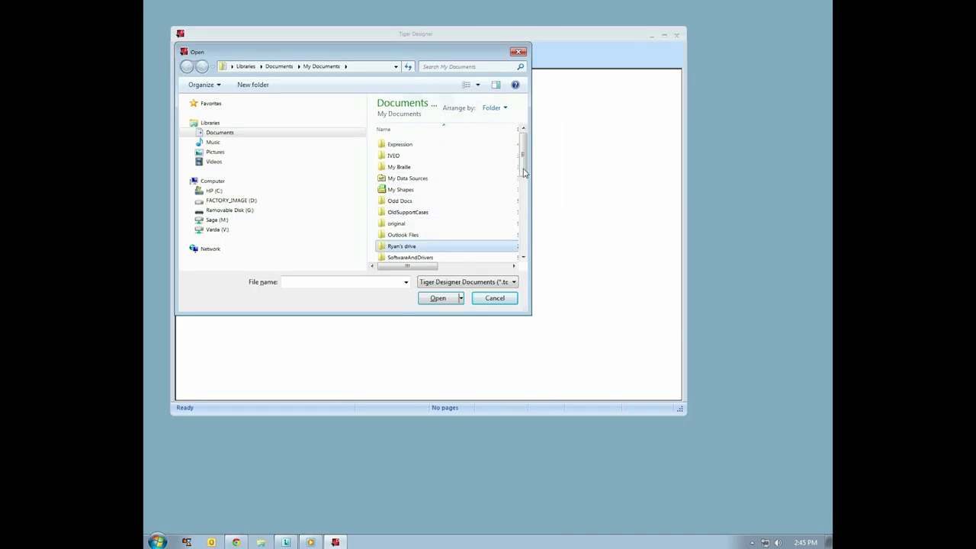
{"action": "left_click_drag", "start_coordinate": [527, 174], "coordinate": [526, 269]}
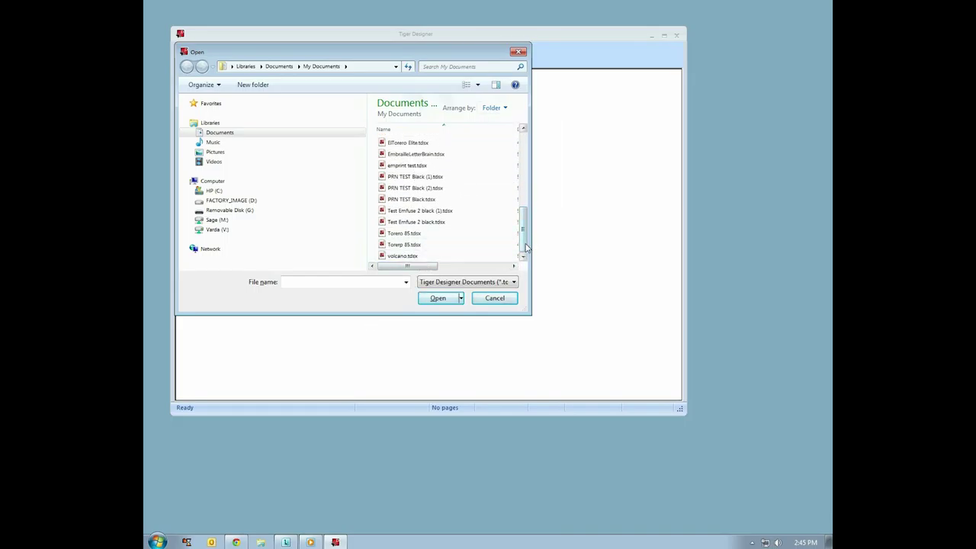
{"action": "mouse_move", "coordinate": [526, 250]}
{"action": "left_mouse_down"}
{"action": "mouse_move", "coordinate": [524, 213]}
{"action": "mouse_move", "coordinate": [522, 264]}
{"action": "left_mouse_up"}
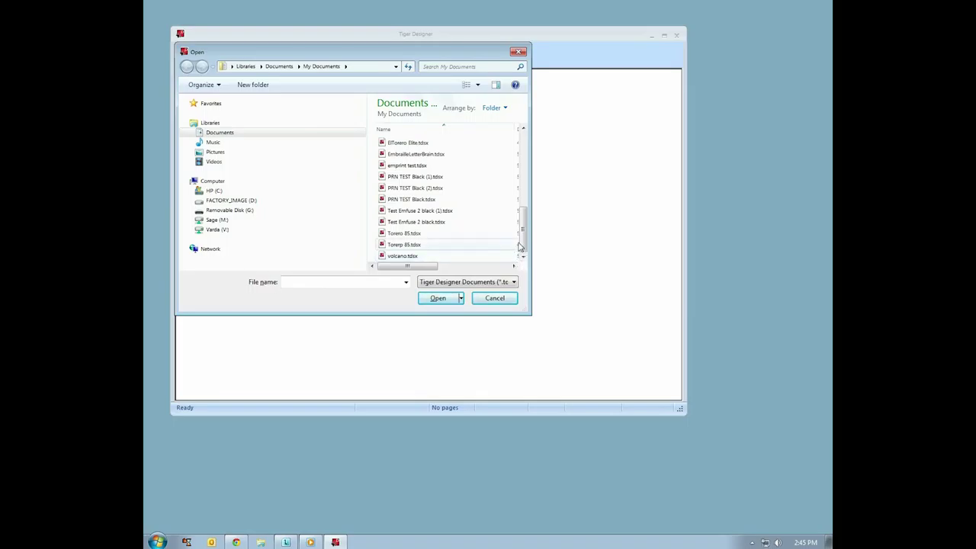
Filter to Tiger PRN Files (*.prn) and open Volcano.prn.
{"action": "left_click", "coordinate": [500, 282]}
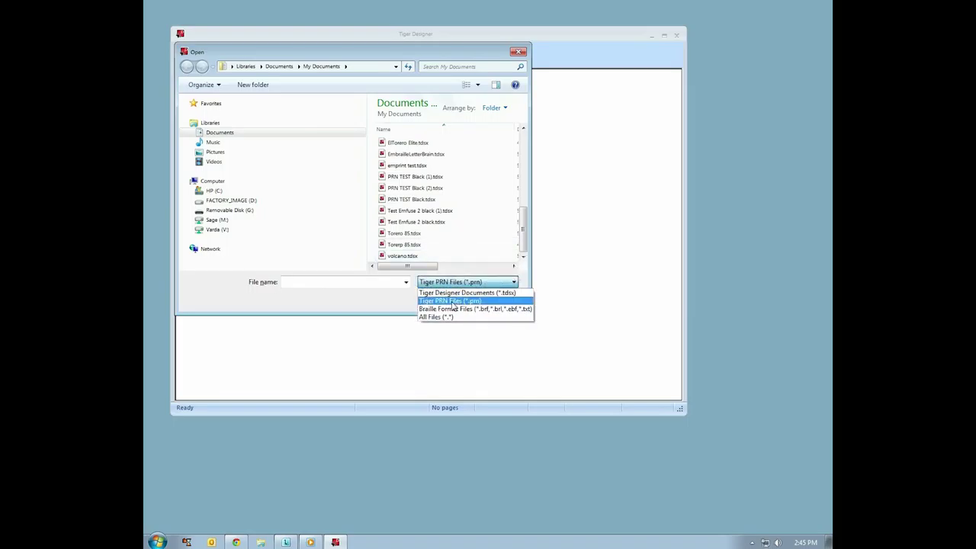
{"action": "left_click", "coordinate": [451, 300]}
{"action": "scroll", "coordinate": [525, 160], "scroll_direction": "down", "scroll_amount": 10}
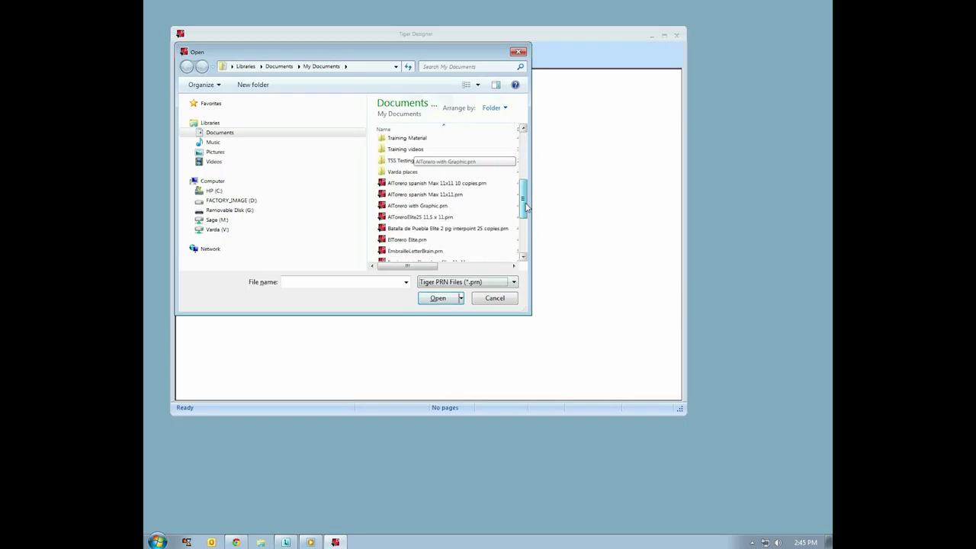
{"action": "left_click", "coordinate": [401, 257]}
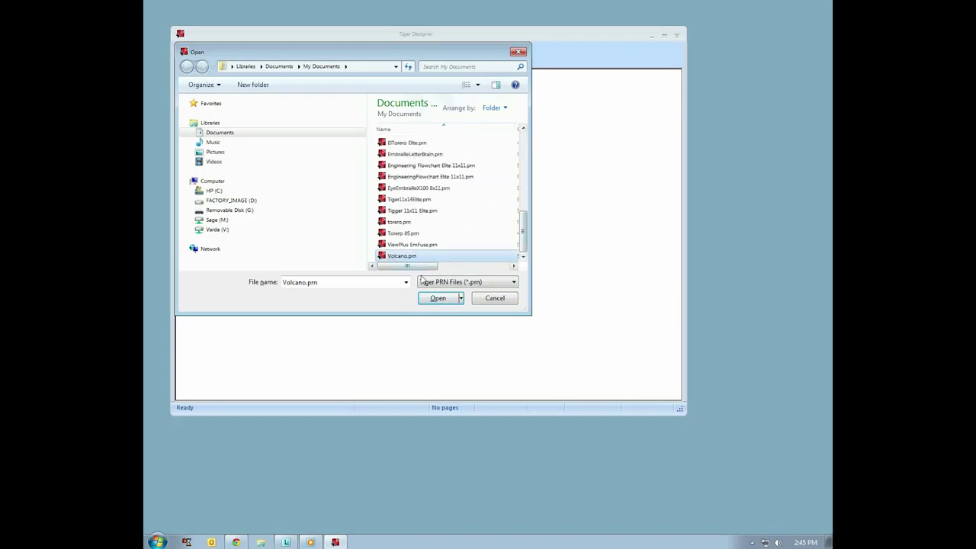
{"action": "left_click", "coordinate": [435, 298]}
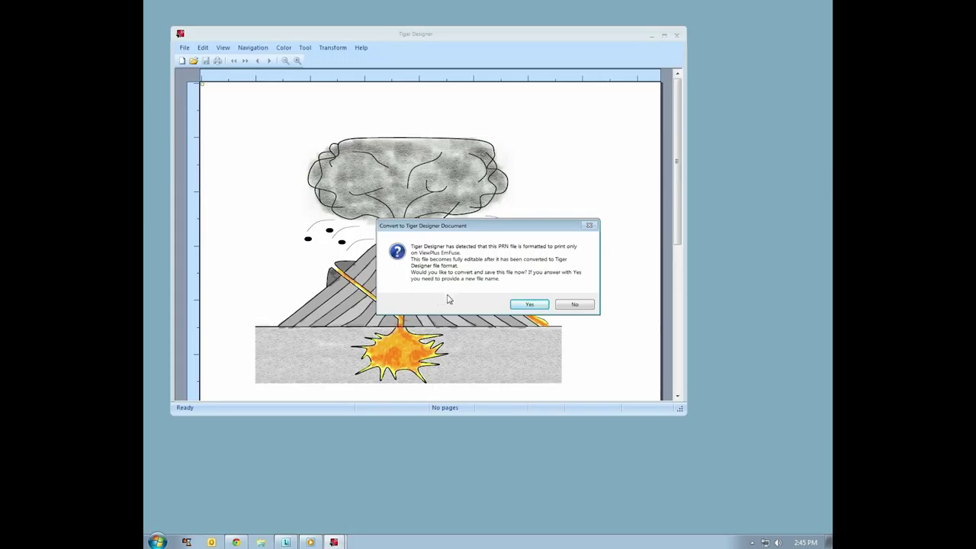
Convert the drawing and save it as Volcano.tdsx, replacing the existing file.
{"action": "left_click", "coordinate": [532, 305]}
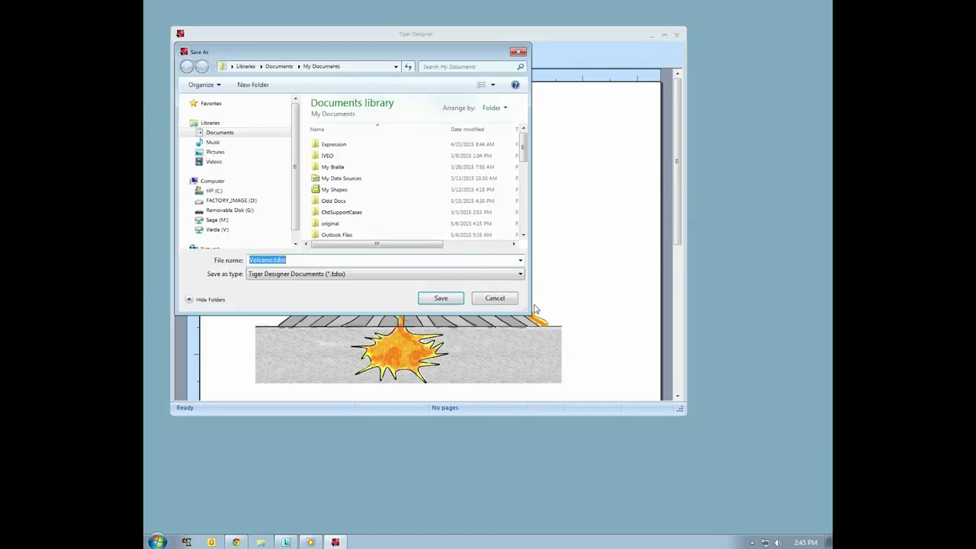
{"action": "left_click", "coordinate": [459, 303]}
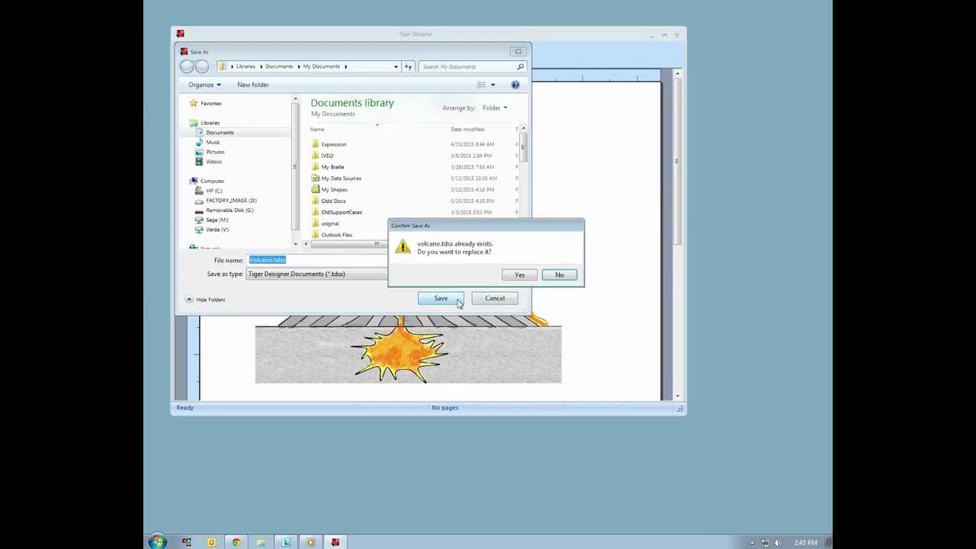
{"action": "left_click", "coordinate": [522, 276]}
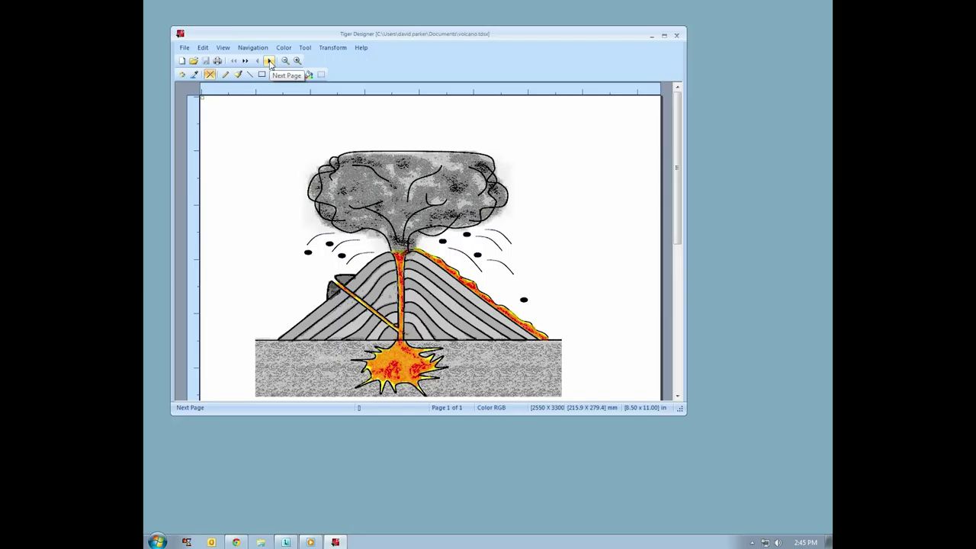
Switch the volcano document from the colour view to the dotted 3D Emboss view.
{"action": "left_click", "coordinate": [268, 61]}
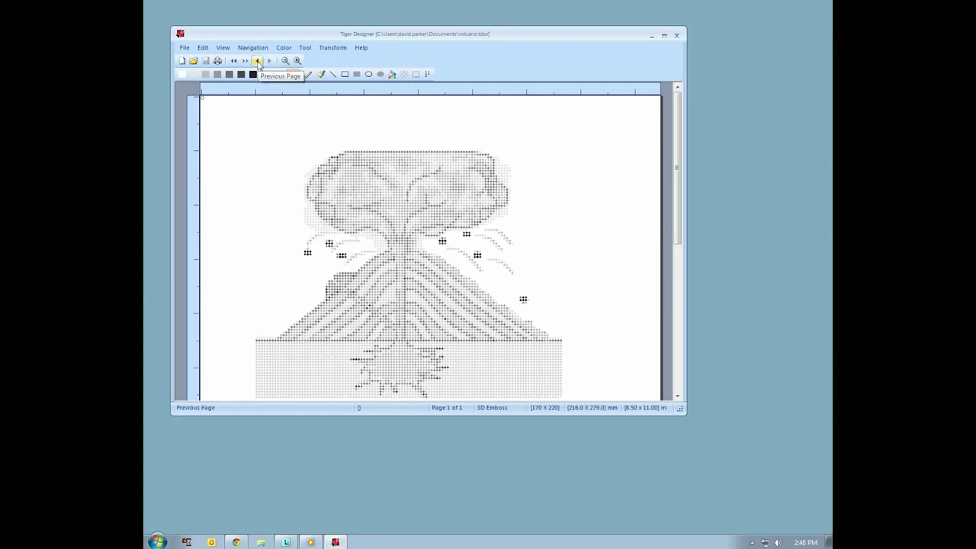
{"action": "left_click", "coordinate": [259, 63]}
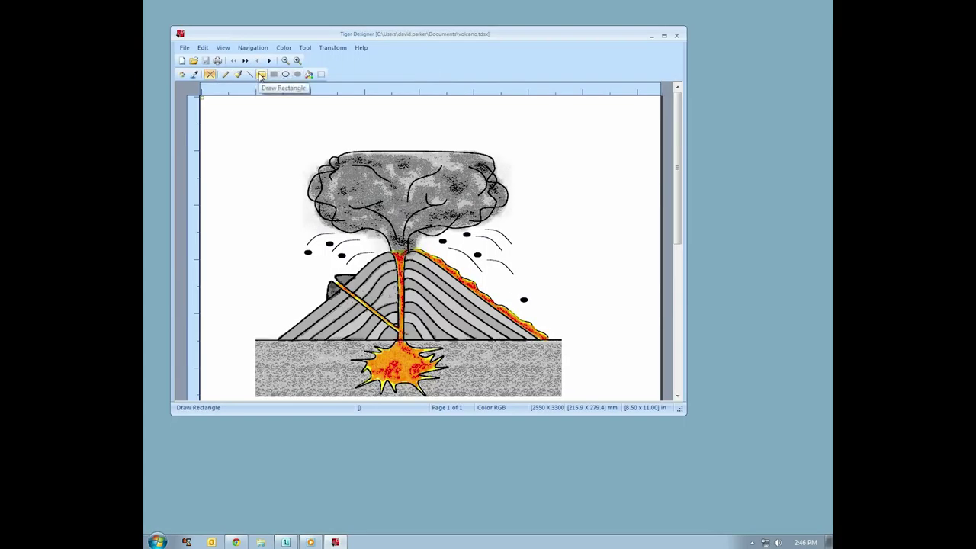
{"action": "left_click", "coordinate": [261, 74]}
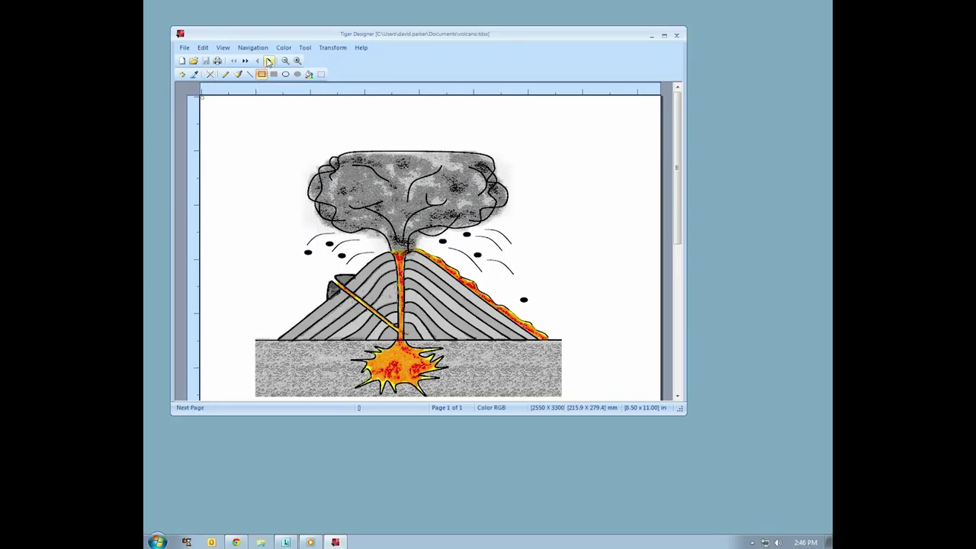
{"action": "left_click", "coordinate": [269, 61]}
{"action": "left_click", "coordinate": [353, 75]}
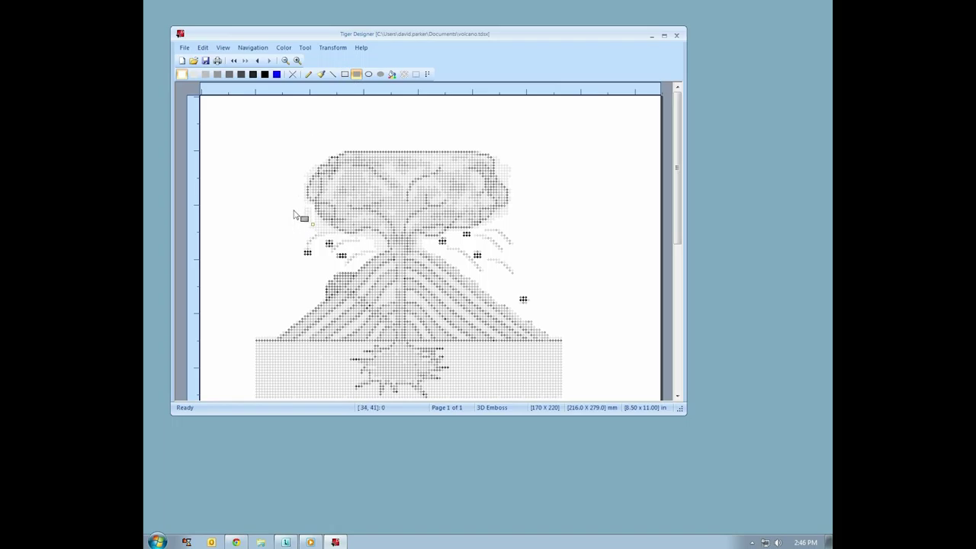
Fill rectangles on the cloud area and trace the cloud's left edge with a black pen stroke.
{"action": "left_click_drag", "start_coordinate": [298, 206], "coordinate": [326, 234]}
{"action": "left_click_drag", "start_coordinate": [497, 148], "coordinate": [510, 187]}
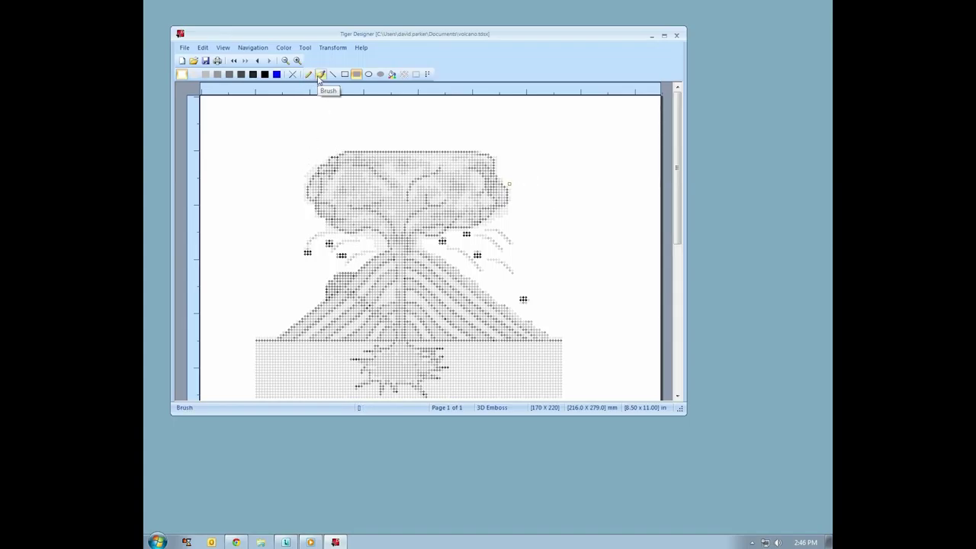
{"action": "left_click", "coordinate": [320, 74]}
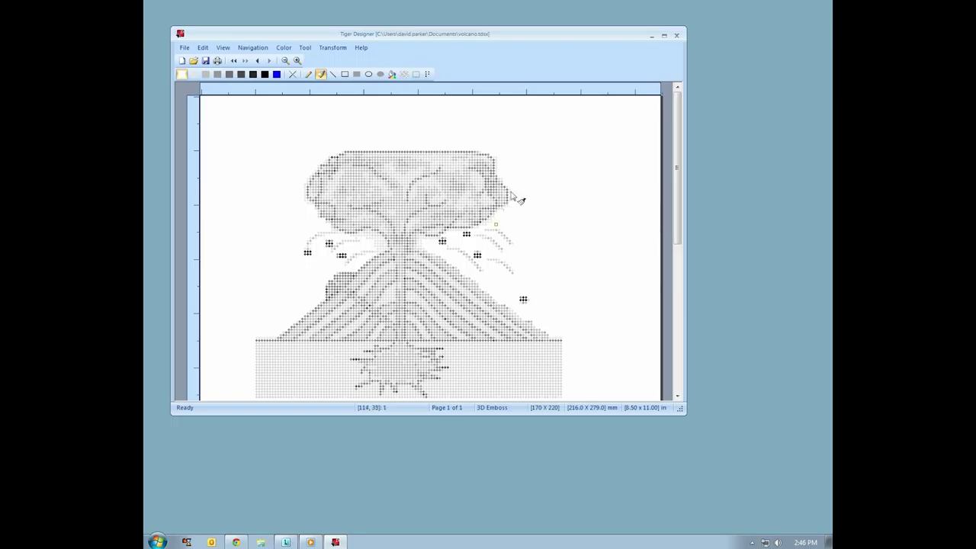
{"action": "left_click", "coordinate": [308, 74]}
{"action": "left_click", "coordinate": [265, 74]}
{"action": "left_click_drag", "start_coordinate": [309, 197], "coordinate": [326, 162]}
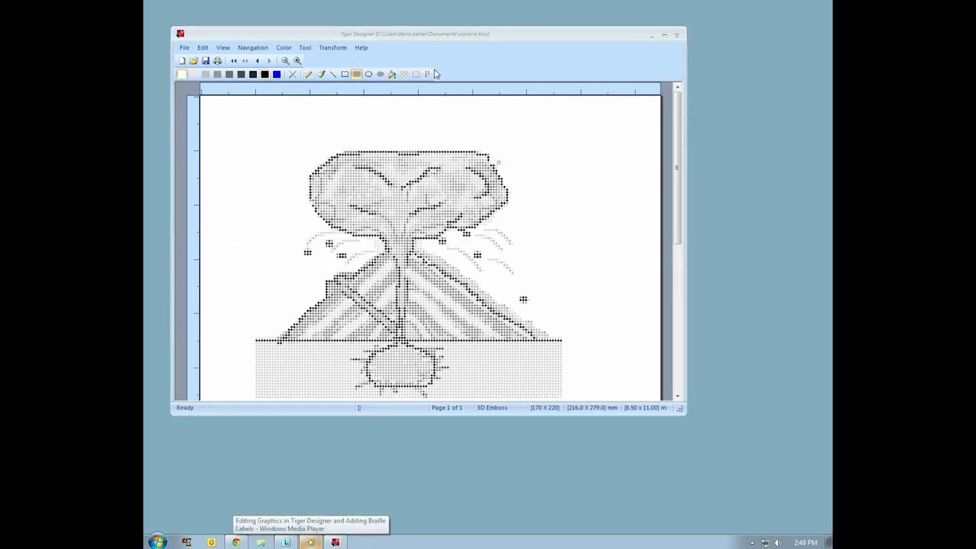
{"action": "left_click", "coordinate": [429, 74]}
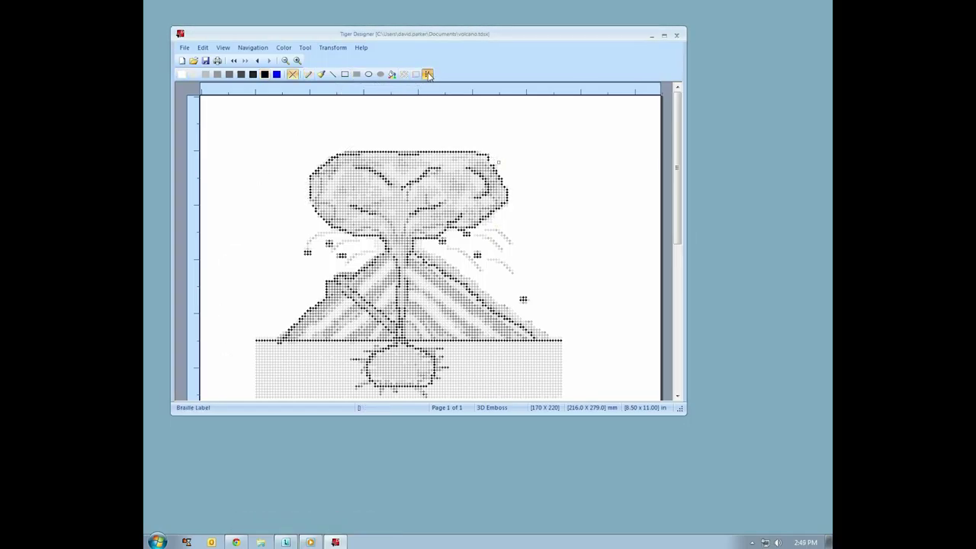
Place a braille label reading 'Ash Cloud' above the volcano's ash cloud.
{"action": "left_click", "coordinate": [434, 123]}
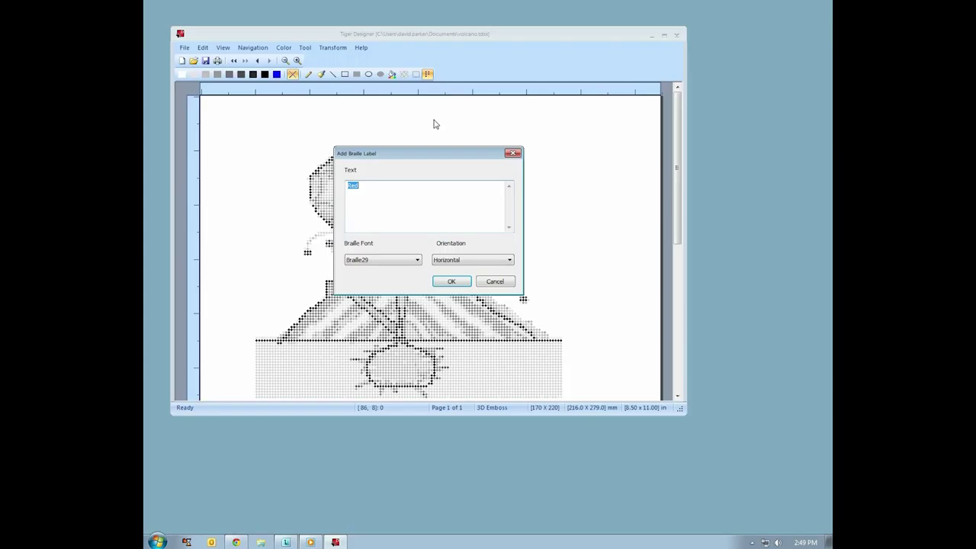
{"action": "type", "text": "Ash Clousd"}
{"action": "left_click", "coordinate": [457, 284]}
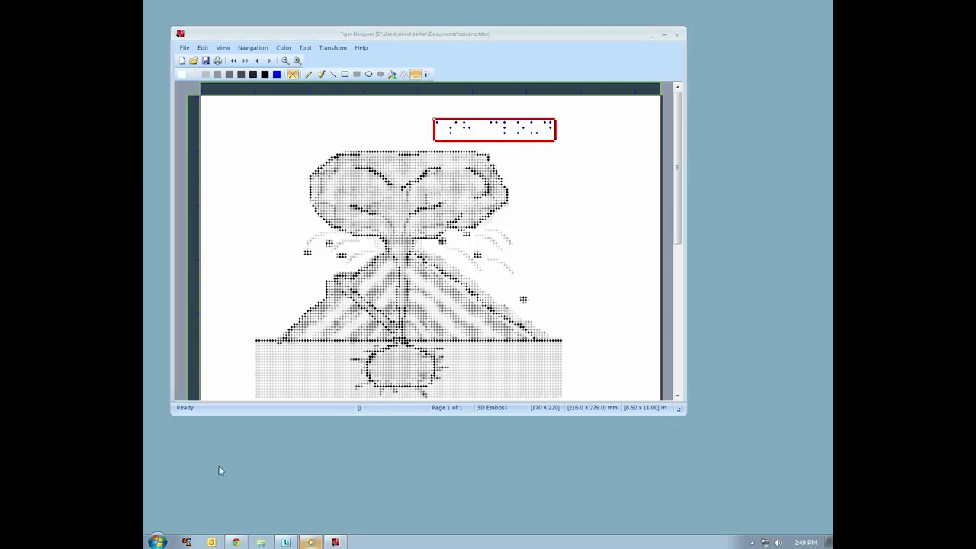
{"action": "left_click", "coordinate": [158, 542]}
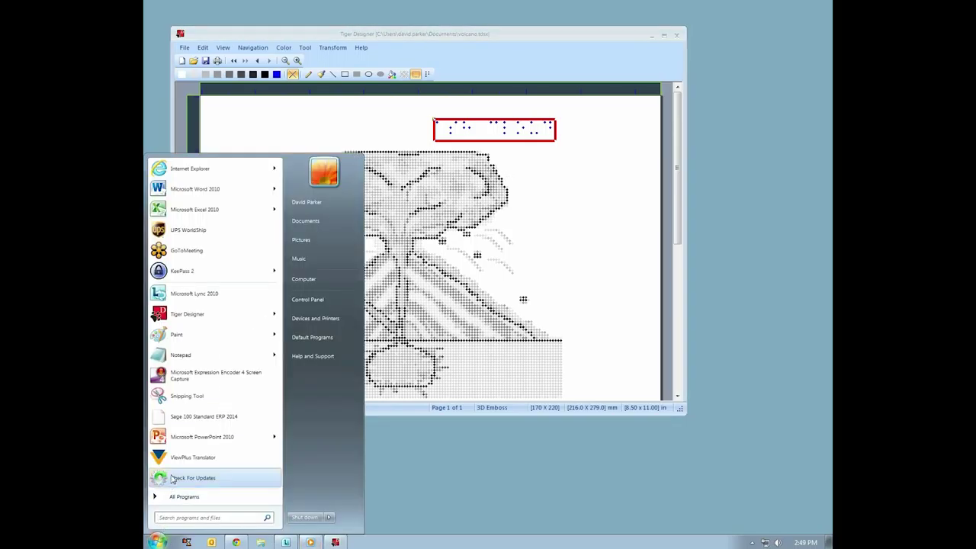
Type 'Magma chamber' into a blank Notepad document and select all of it.
{"action": "left_click", "coordinate": [203, 358]}
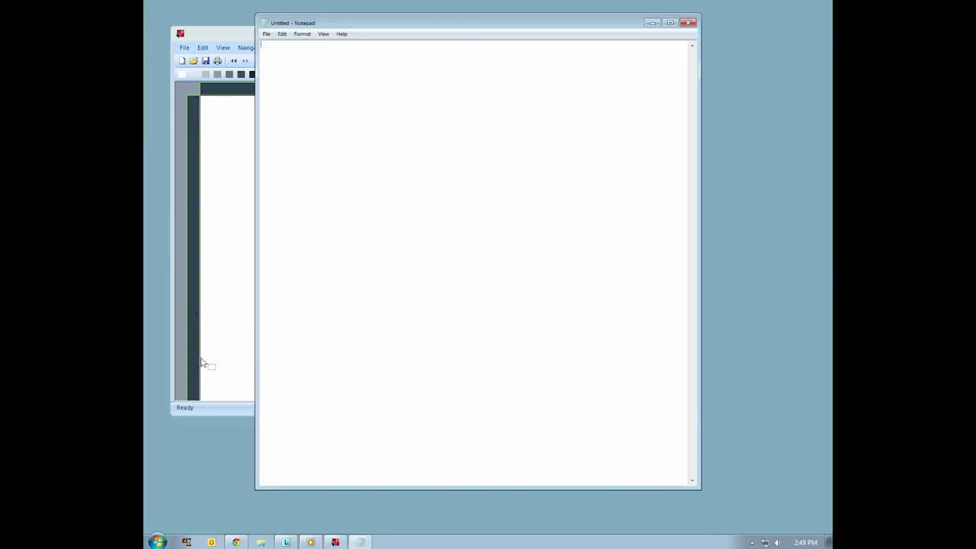
{"action": "type", "text": "Magma chamber"}
{"action": "key", "text": "ctrl+a"}
{"action": "left_click", "coordinate": [157, 542]}
Translate the clipboard's 'Magma chamber' text to Grade 2 braille with ViewPlus Translator.
{"action": "type", "text": "viewplus"}
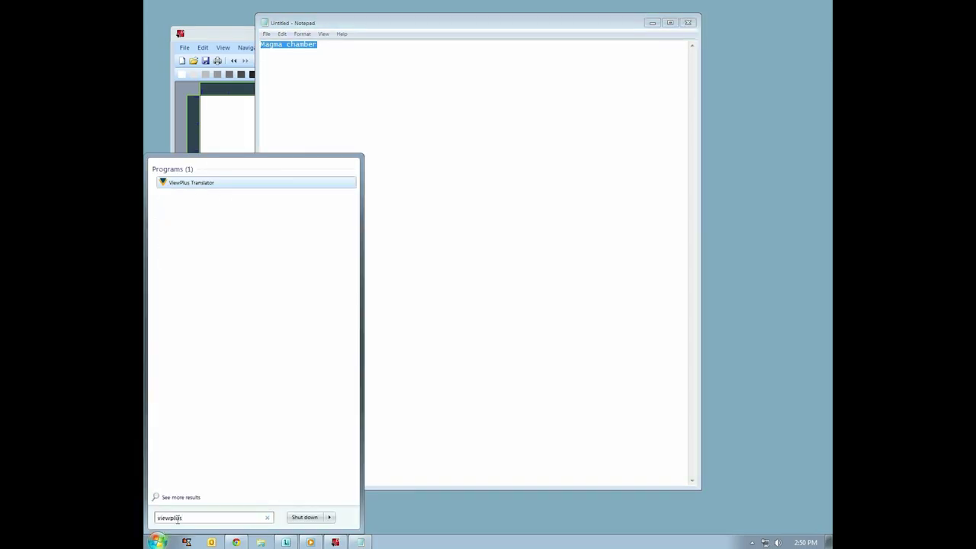
{"action": "type", "text": " translator"}
{"action": "left_click", "coordinate": [182, 183]}
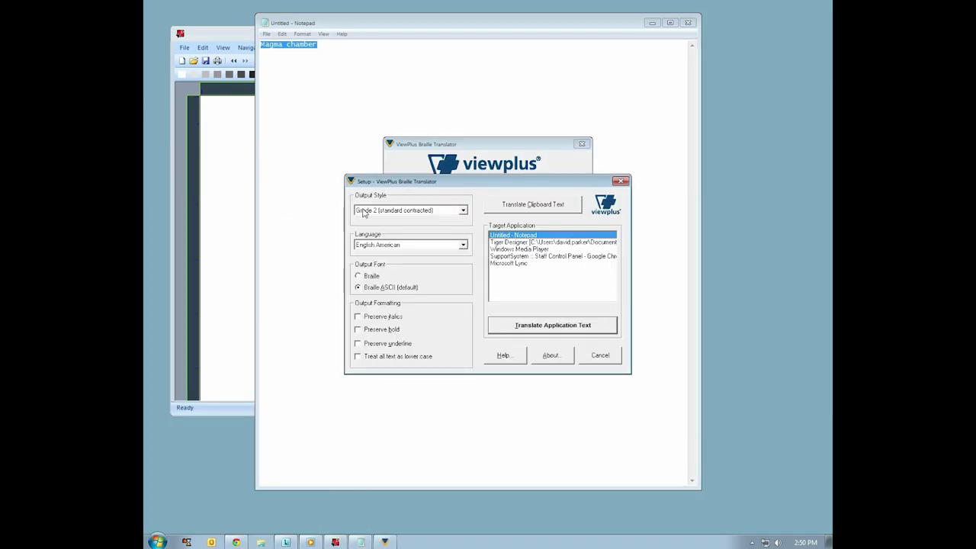
{"action": "left_click", "coordinate": [507, 207]}
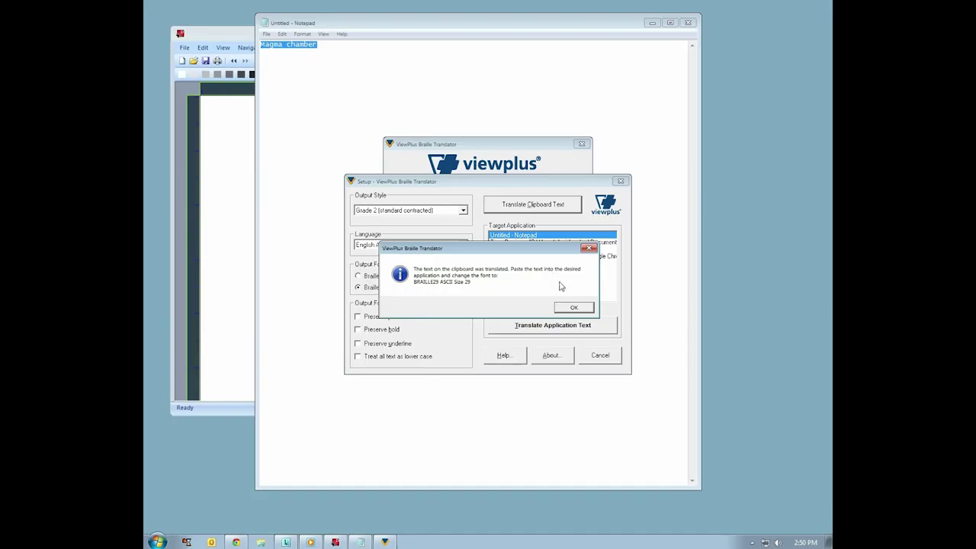
{"action": "left_click", "coordinate": [571, 308]}
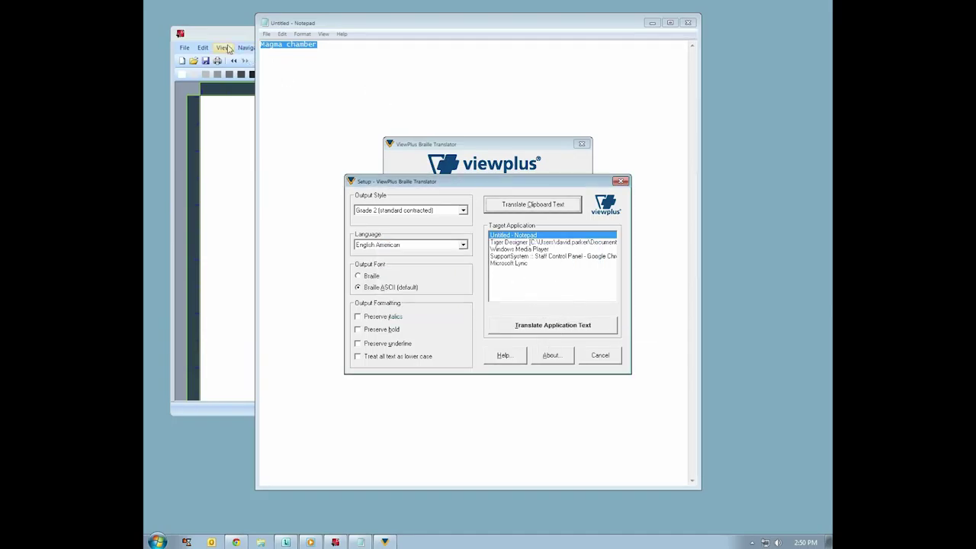
Paste the translated Magma chamber braille into a new label and drag it below the volcano.
{"action": "left_click", "coordinate": [225, 37]}
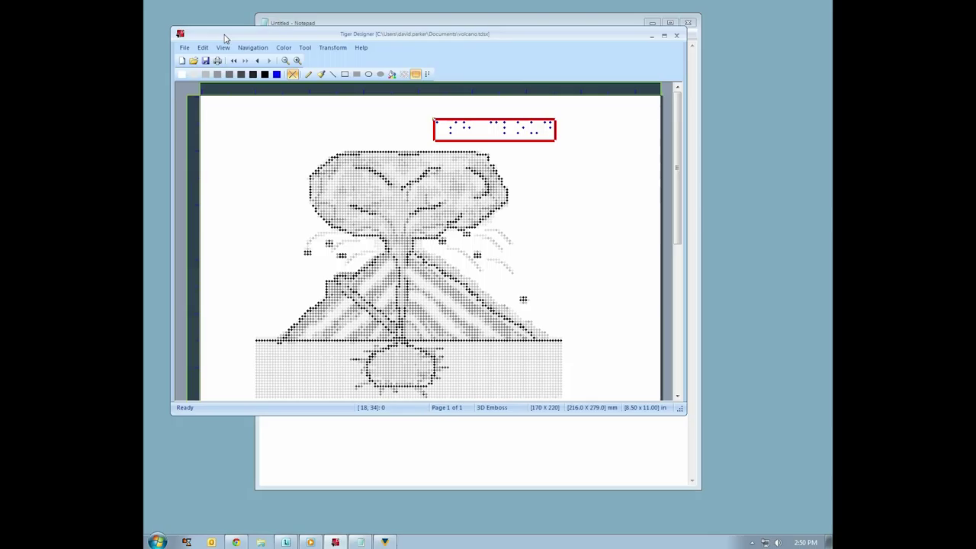
{"action": "key", "text": "ctrl+v"}
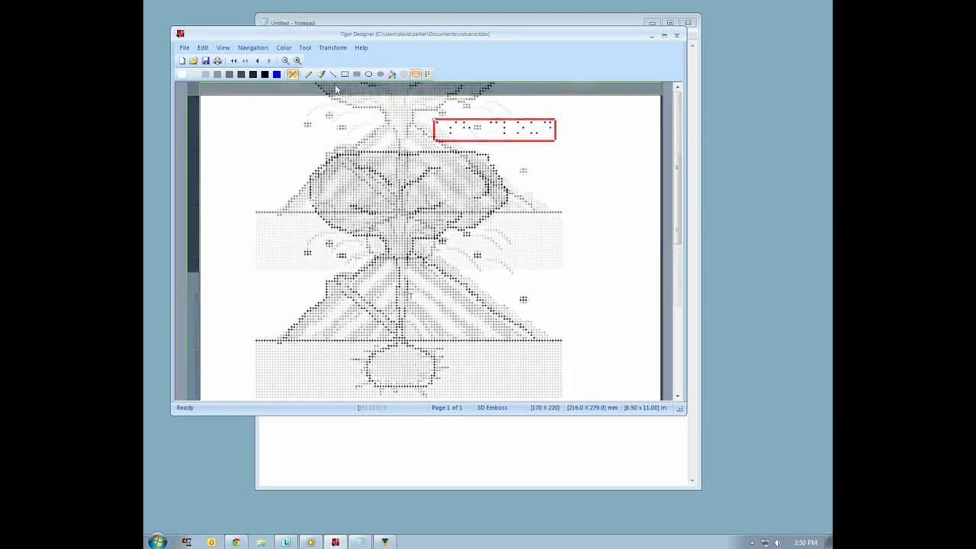
{"action": "left_click", "coordinate": [336, 89]}
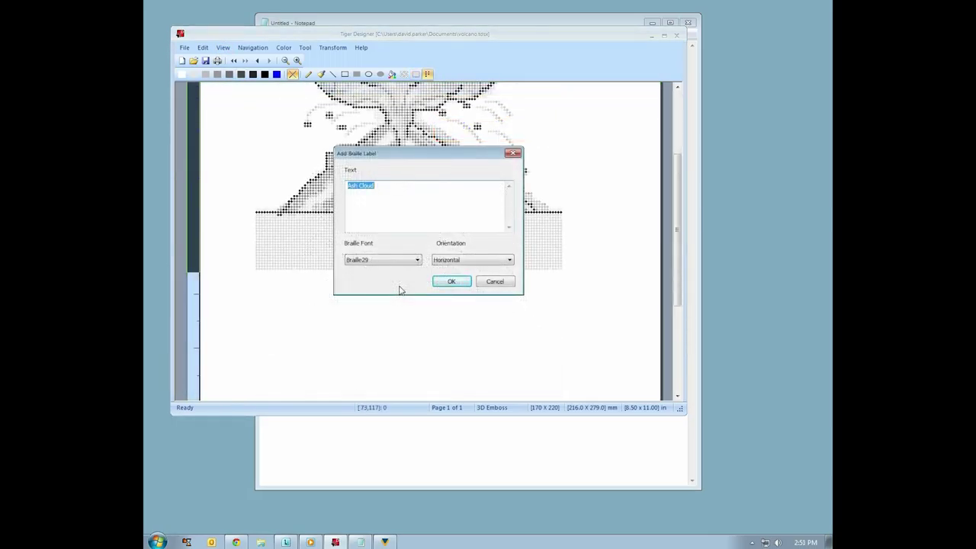
{"action": "type", "text": ",magma *amb)"}
{"action": "left_click", "coordinate": [450, 281]}
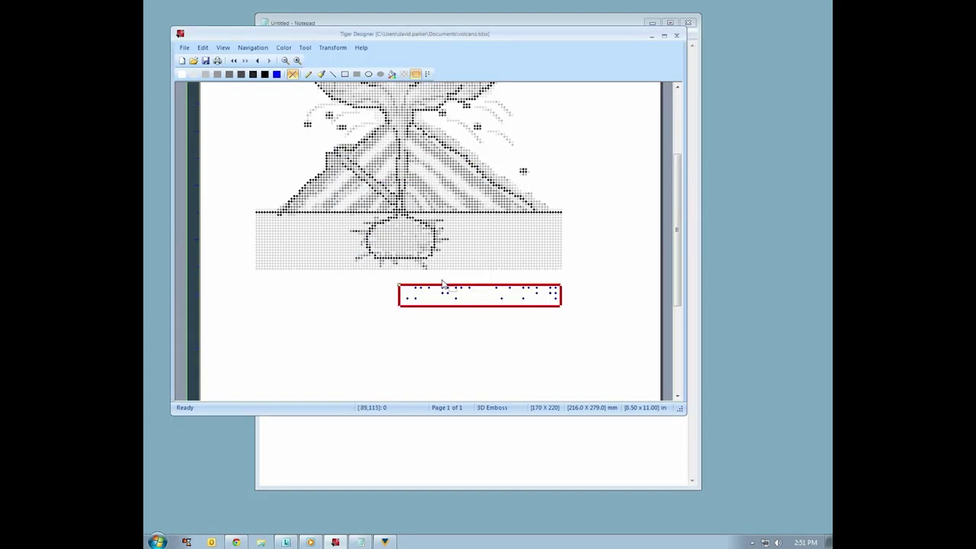
{"action": "left_click_drag", "start_coordinate": [443, 282], "coordinate": [317, 311]}
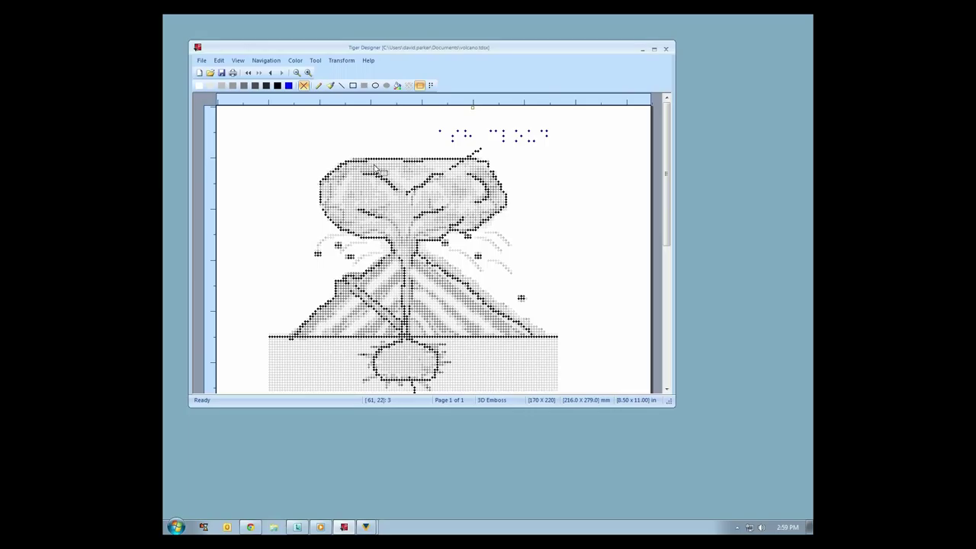
Bring up printing for volcano.tdsx with Ctrl+P, on the ViewPlus Elite 200 with Print & Emboss.
{"action": "key", "text": "ctrl+p"}
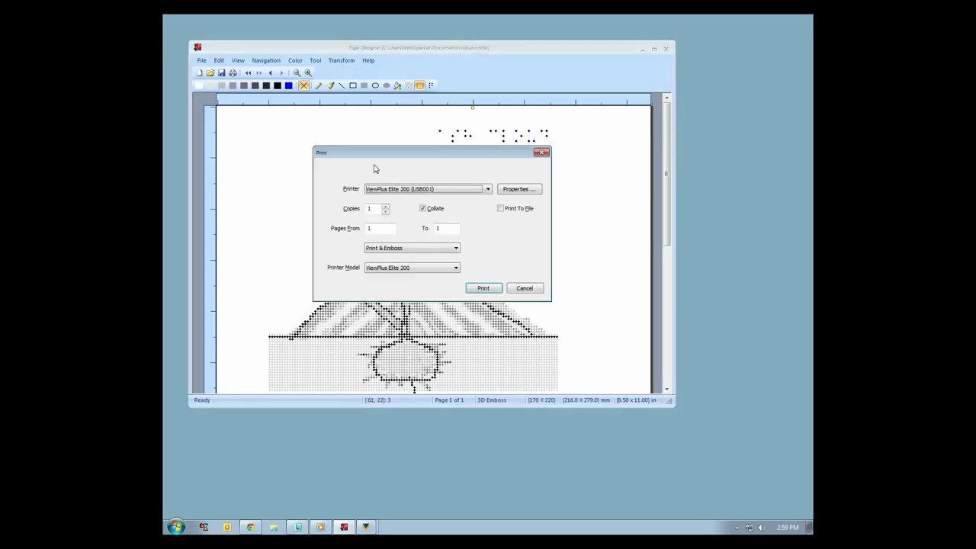